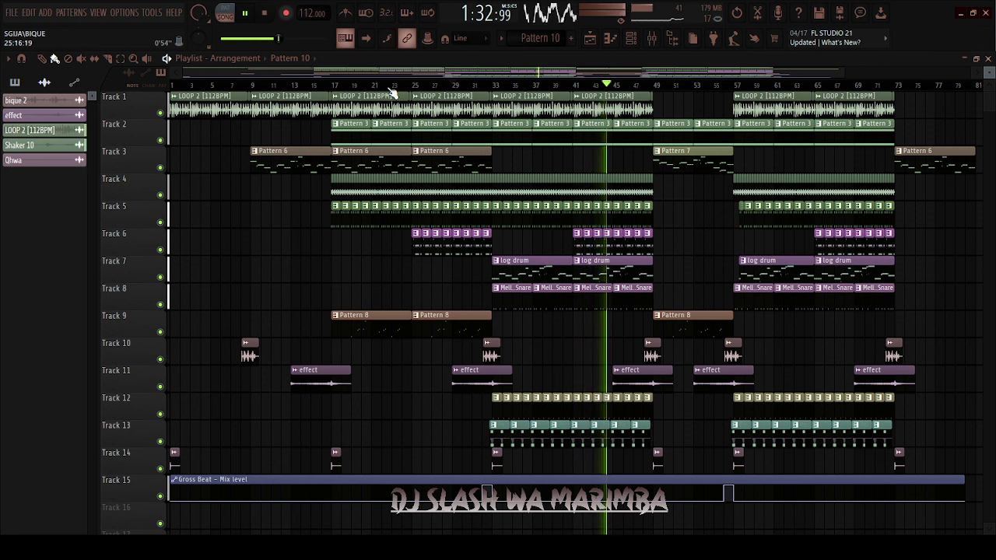
# Open the log drum pattern's notes and play back its Log Drum (5), KS4 - Log Drum Preset (3) and LOG DRUM 1 channels
pyautogui.click(27, 86)
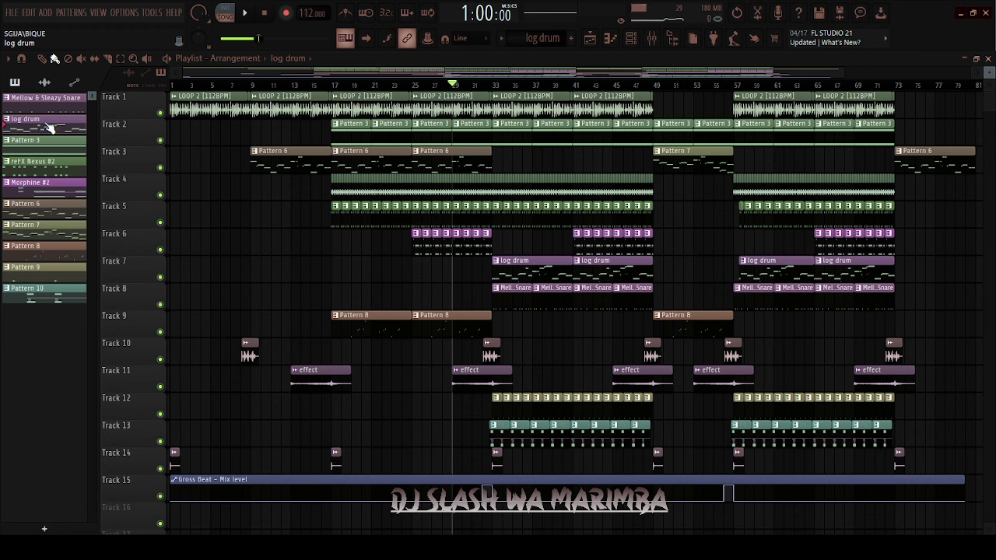
pyautogui.doubleClick(49, 126)
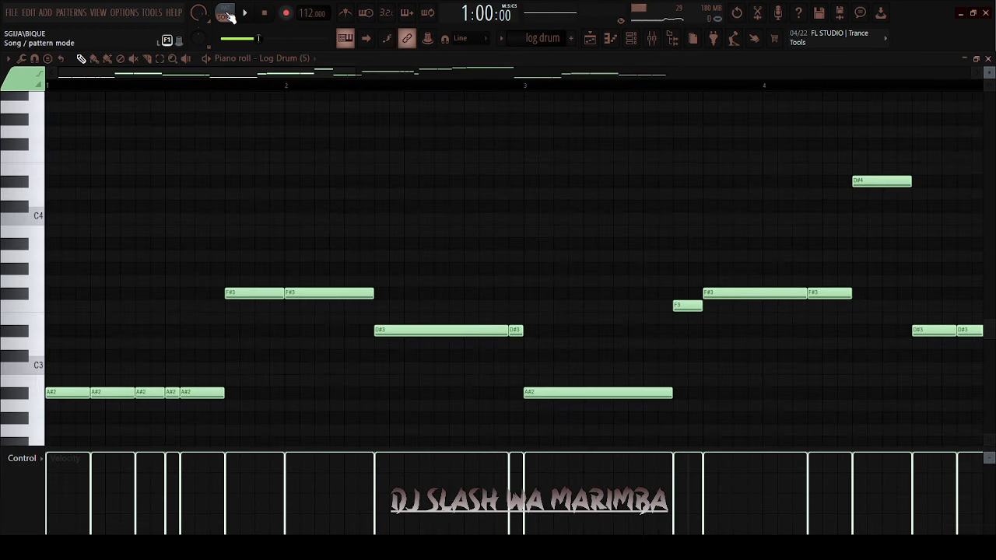
pyautogui.scroll(-3, 269, 131)
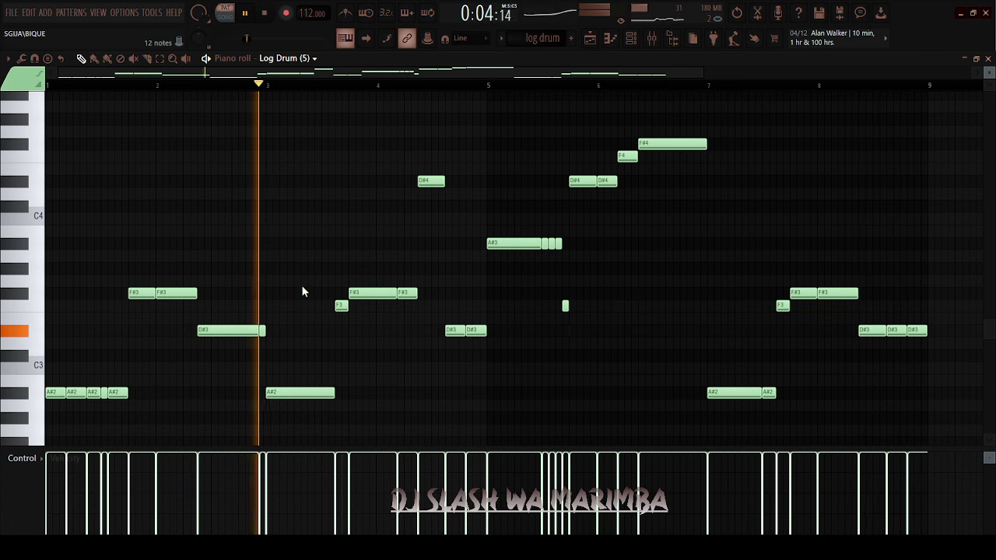
pyautogui.press('Down')
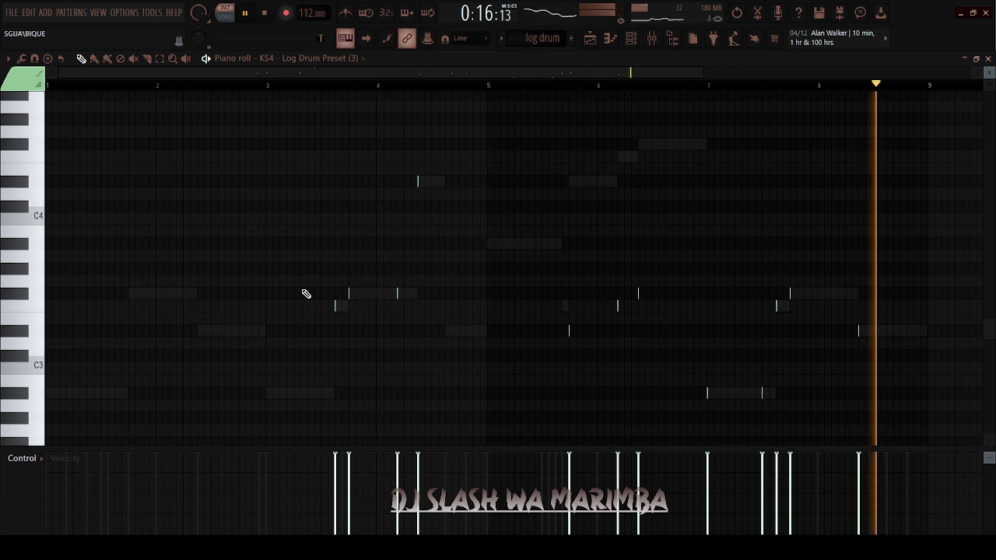
pyautogui.press('space')
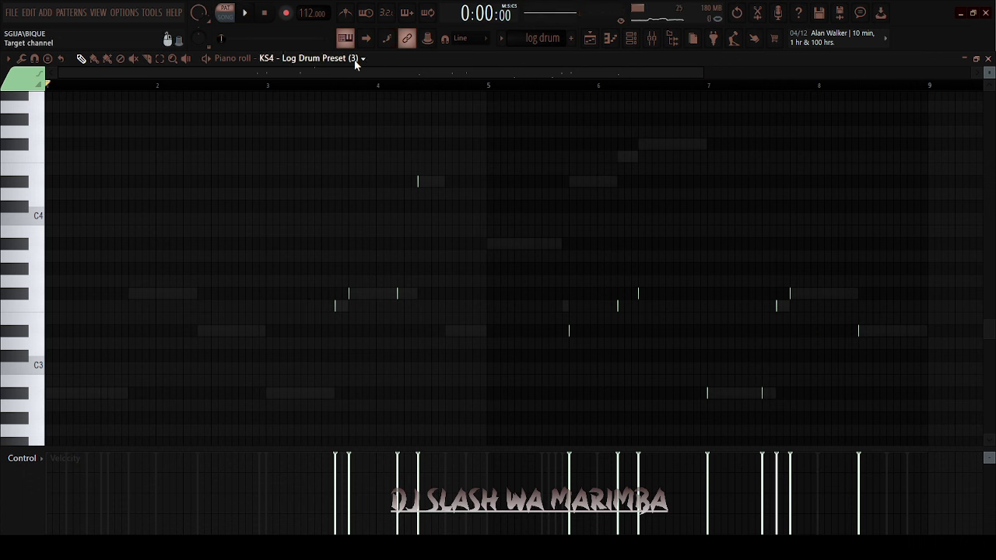
pyautogui.press('Down')
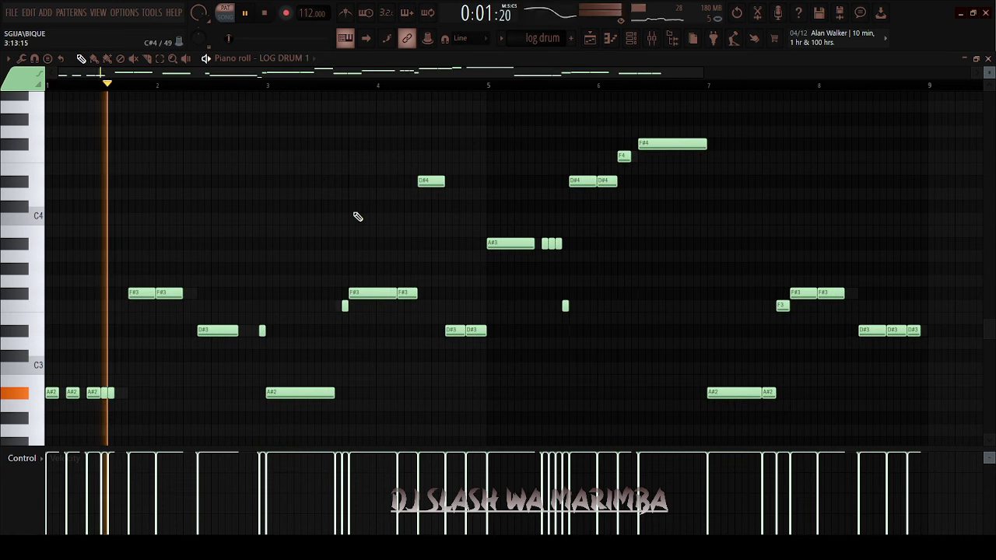
# Return to the playlist, then open the Mellow & Sleazy Snare pattern's notes in the piano roll and play them
pyautogui.click(592, 40)
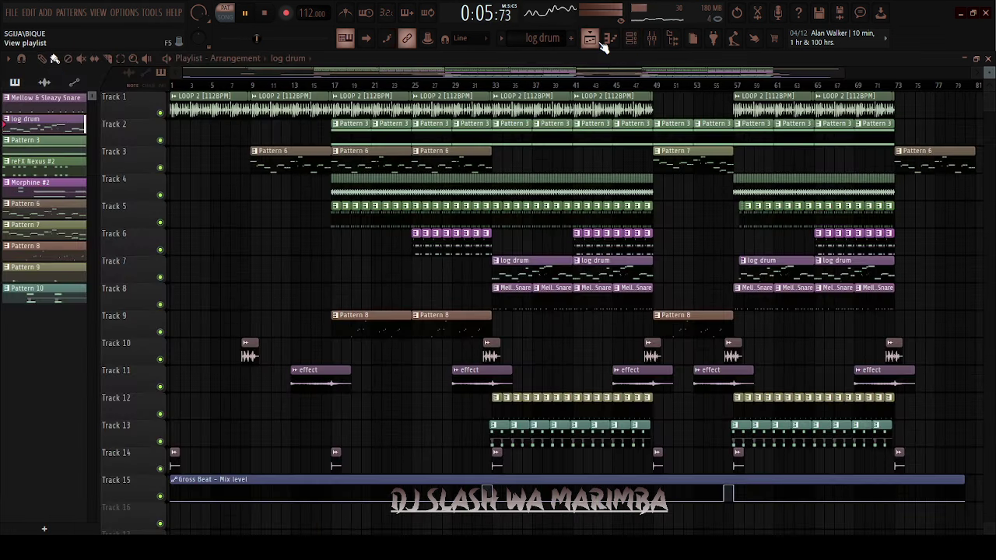
pyautogui.doubleClick(67, 110)
pyautogui.press('space')
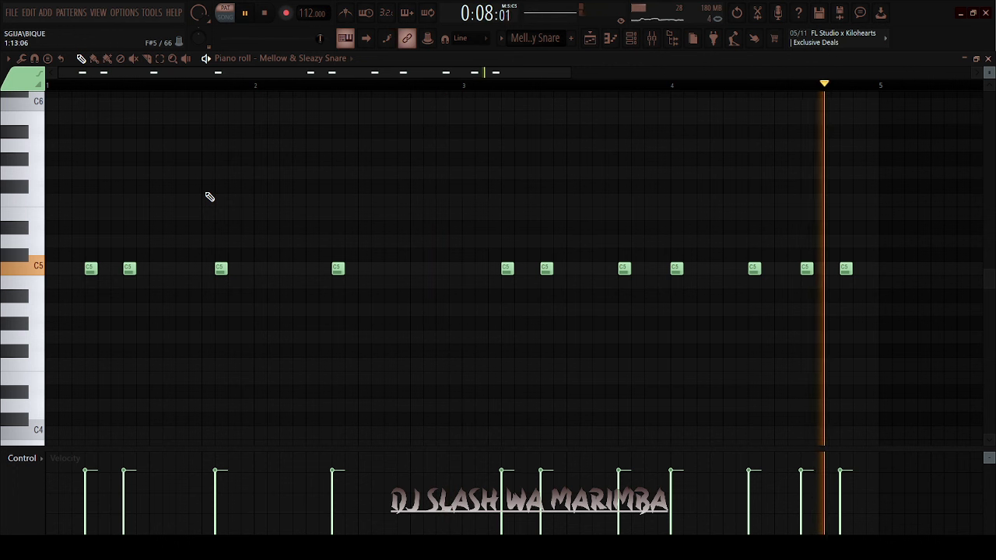
# Open Pattern 3 from the playlist, play its Purity notes, and inspect the Purity synth's selected preset
pyautogui.click(592, 39)
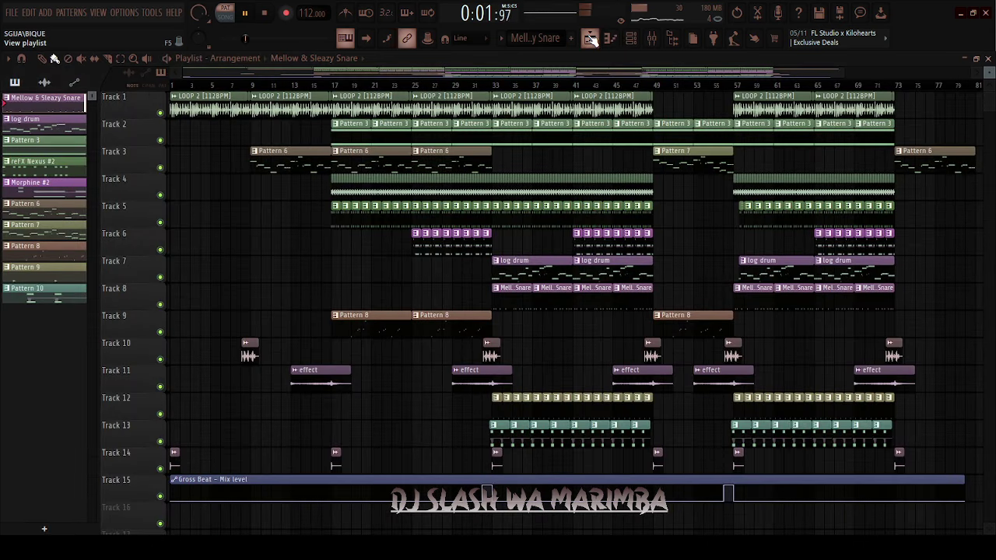
pyautogui.doubleClick(70, 154)
pyautogui.press('space')
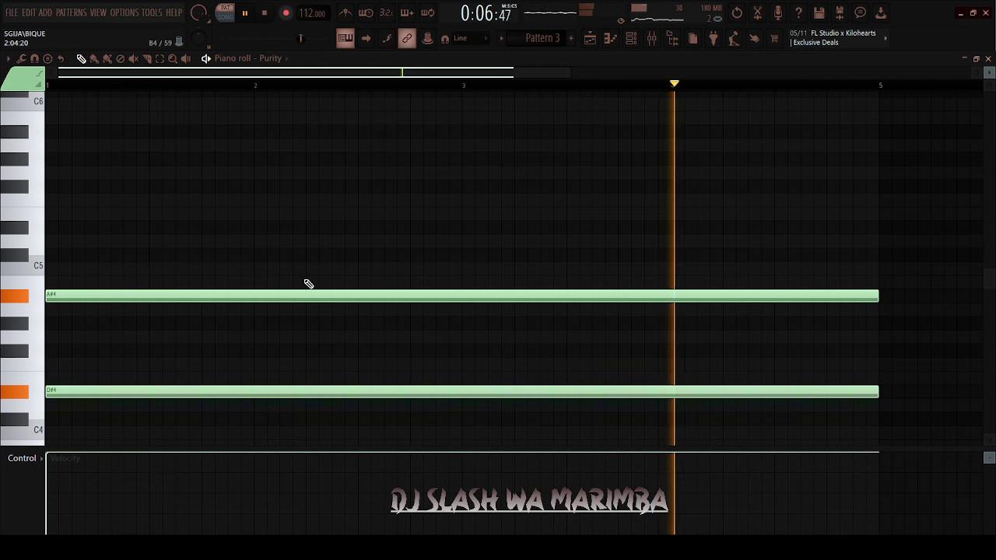
pyautogui.click(282, 67)
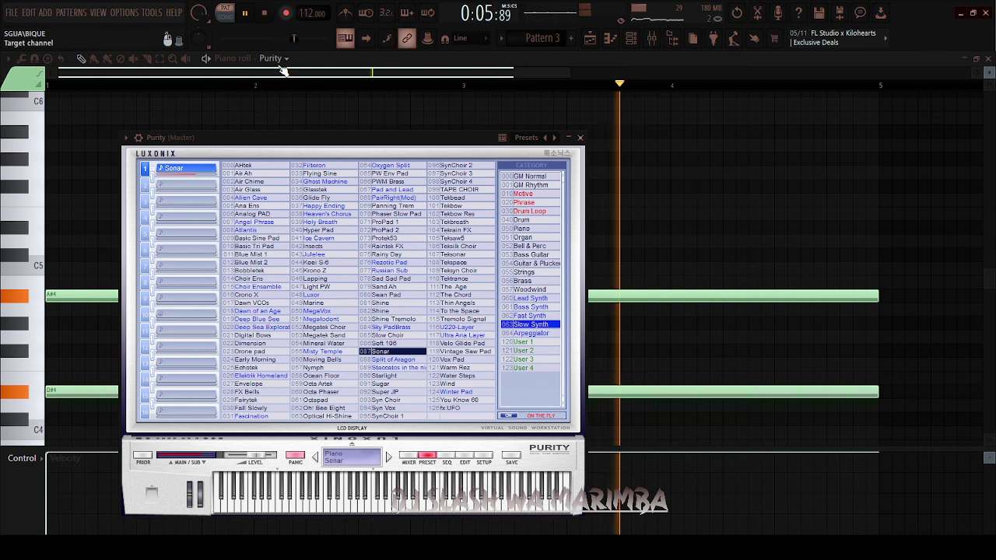
pyautogui.click(579, 138)
pyautogui.press('space')
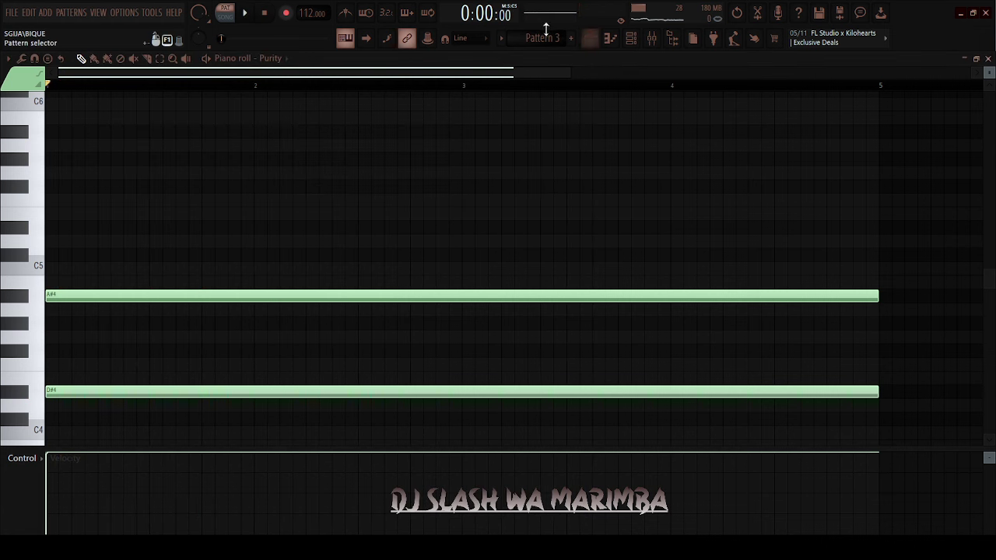
# Switch to the reFX Nexus #2 pattern, play its notes in the piano roll, and inspect the Nexus synth's selected preset
pyautogui.scroll(1, 542, 38)
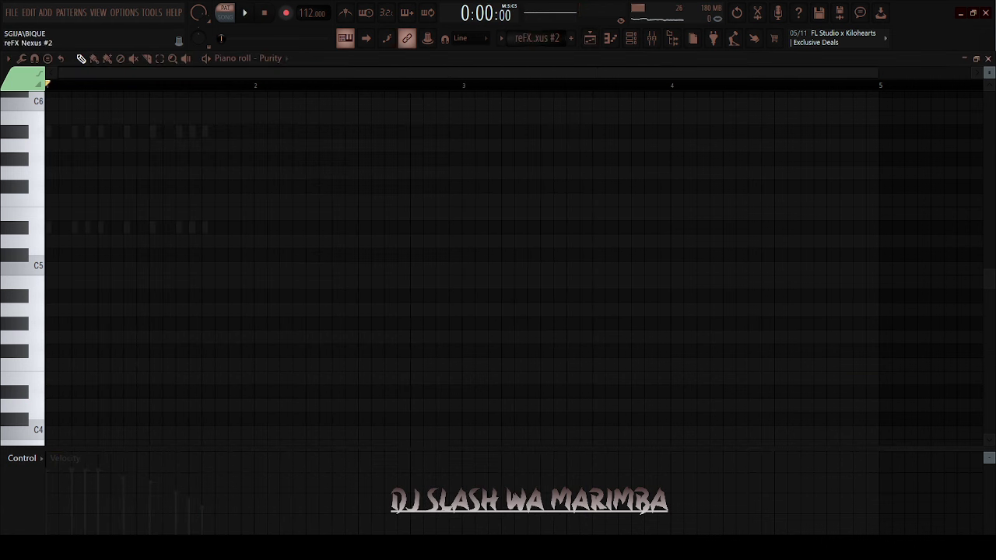
pyautogui.click(631, 38)
pyautogui.click(322, 276)
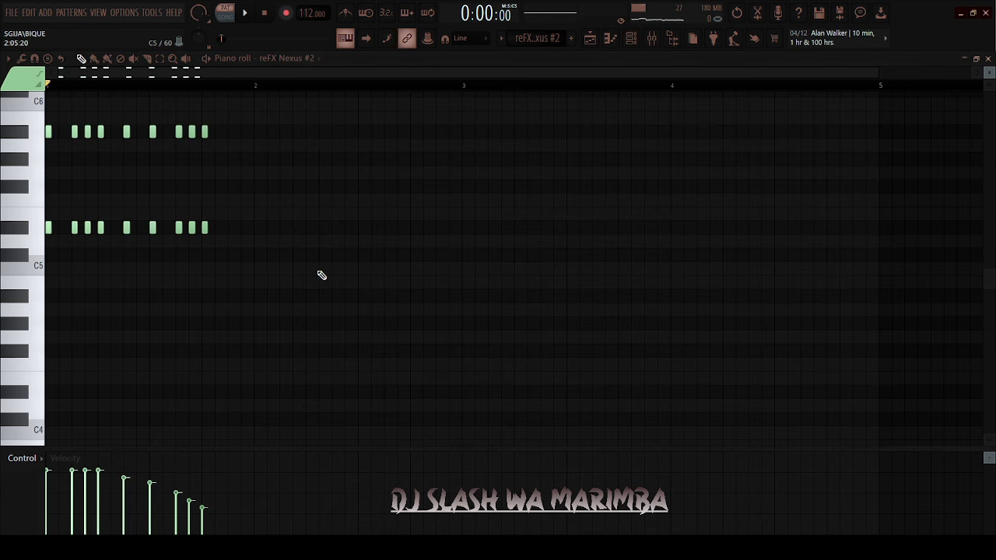
pyautogui.keyDown('ctrl'); pyautogui.rightClick(322, 275); pyautogui.keyUp('ctrl')
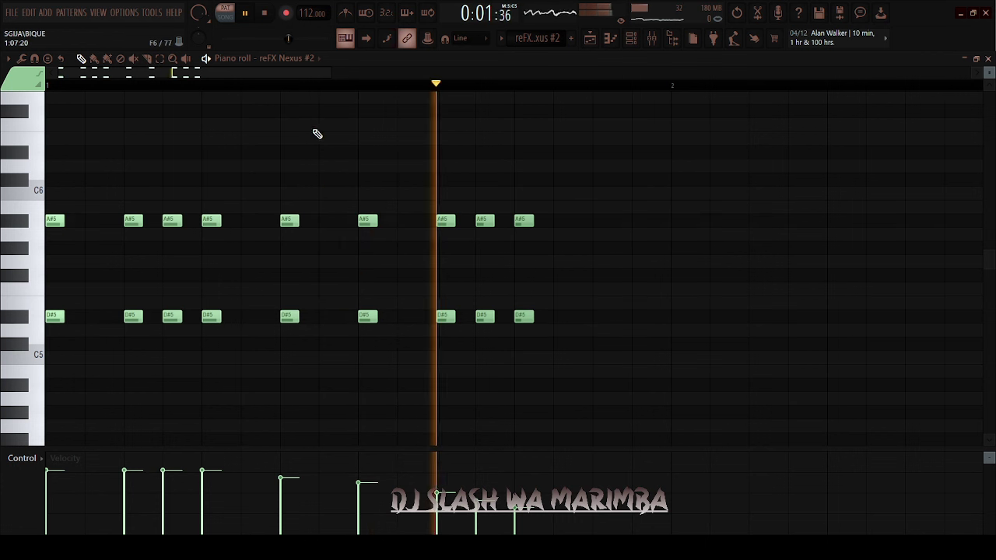
pyautogui.click(291, 65)
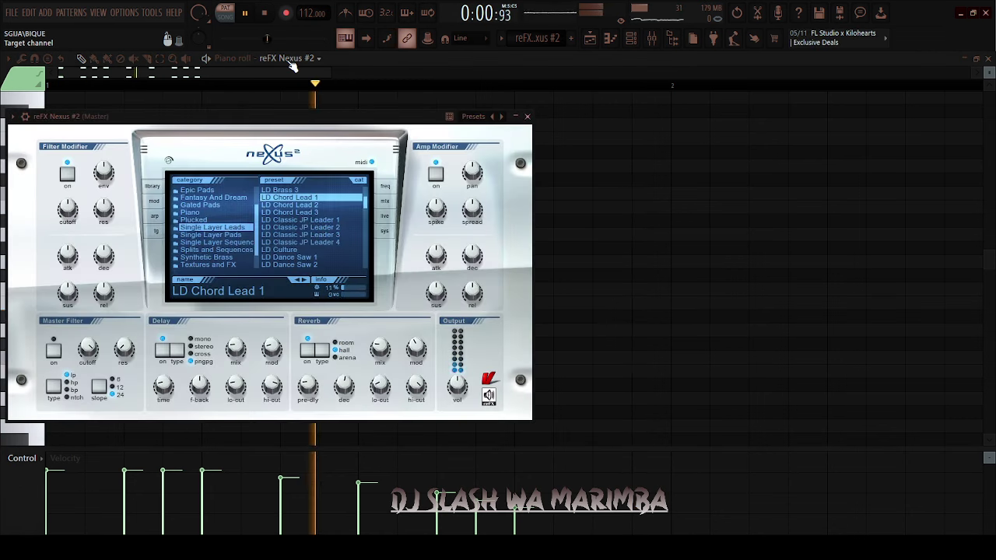
pyautogui.click(528, 116)
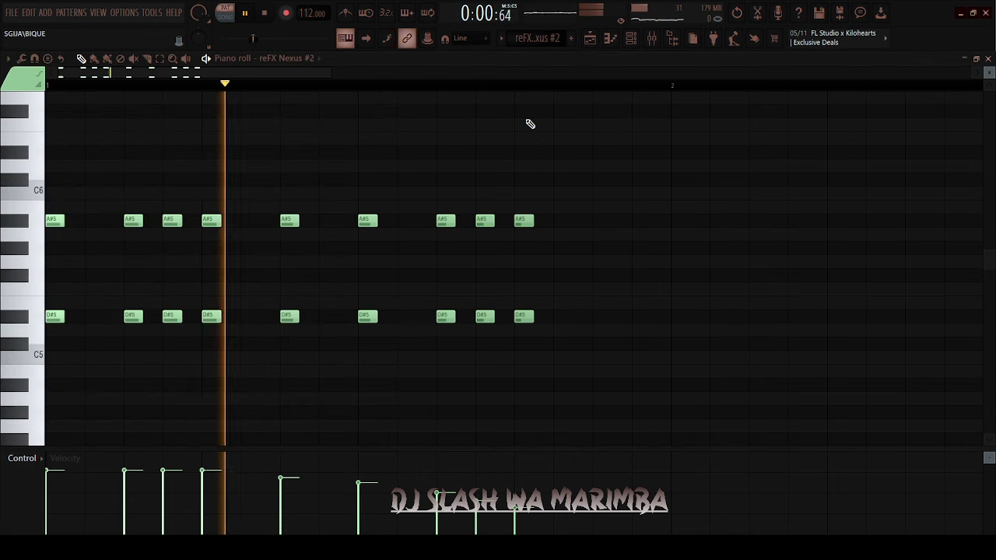
# Switch to the Morphine #2 pattern, play its notes in the piano roll, and inspect the Morphine synth's settings
pyautogui.click(632, 43)
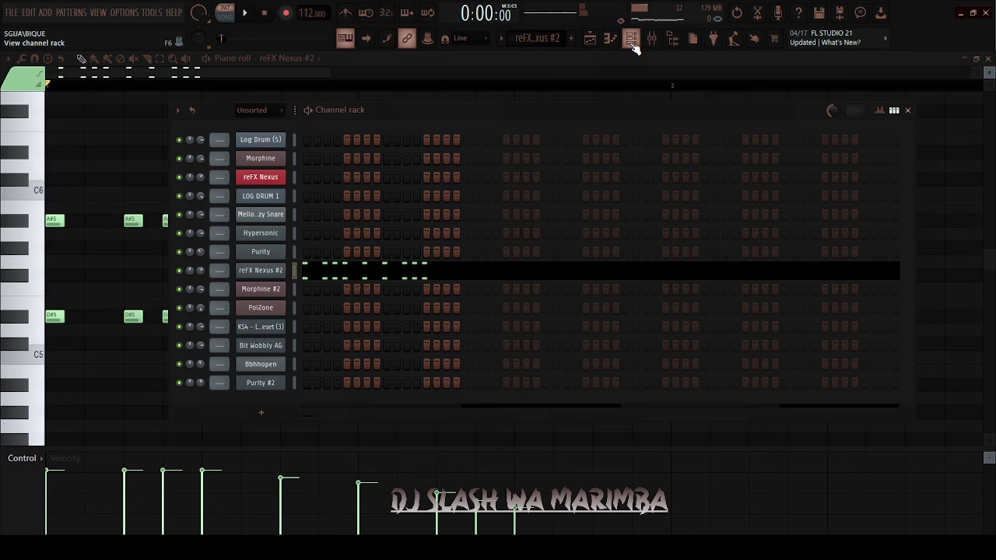
pyautogui.scroll(-1, 553, 41)
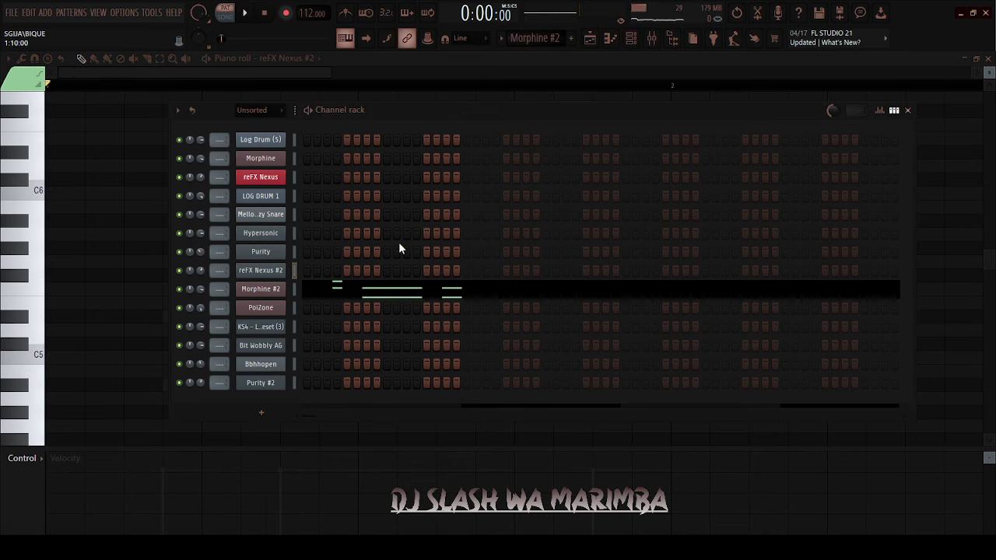
pyautogui.click(382, 289)
pyautogui.scroll(-3, 368, 298)
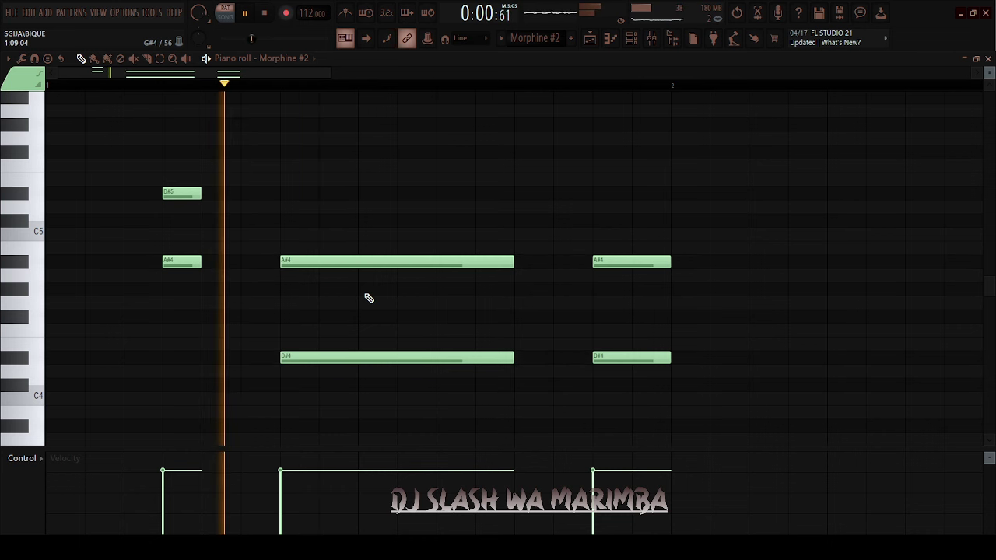
pyautogui.click(299, 68)
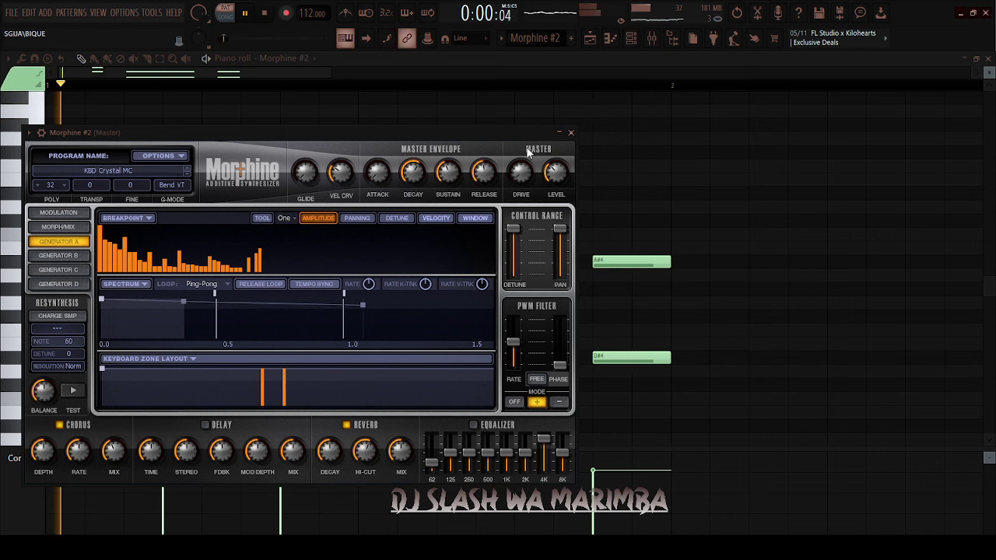
pyautogui.click(572, 133)
# Switch to Pattern 6, play its Log Drum (5) notes in the piano roll, and inspect the DX10 synth's settings
pyautogui.click(633, 40)
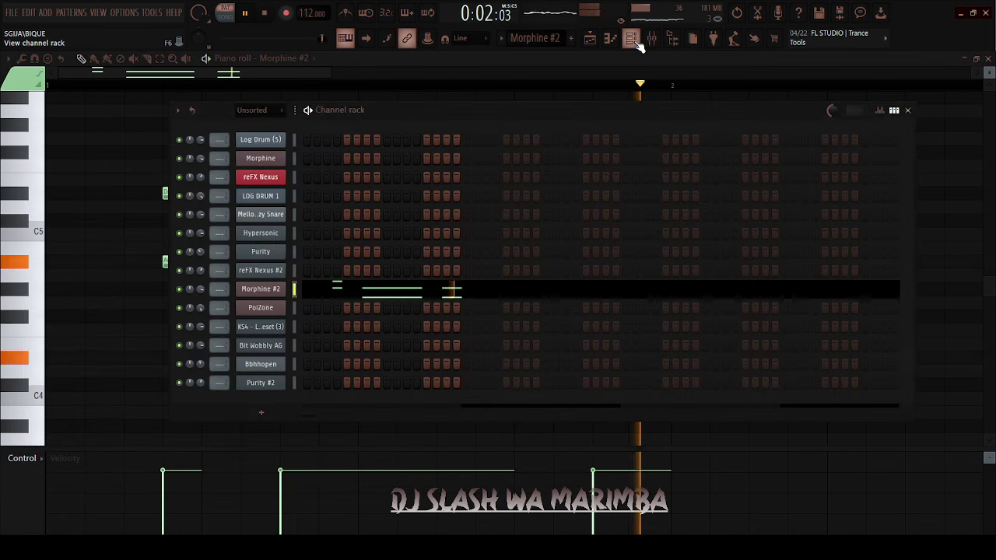
pyautogui.moveTo(547, 38); pyautogui.dragTo(547, 44)
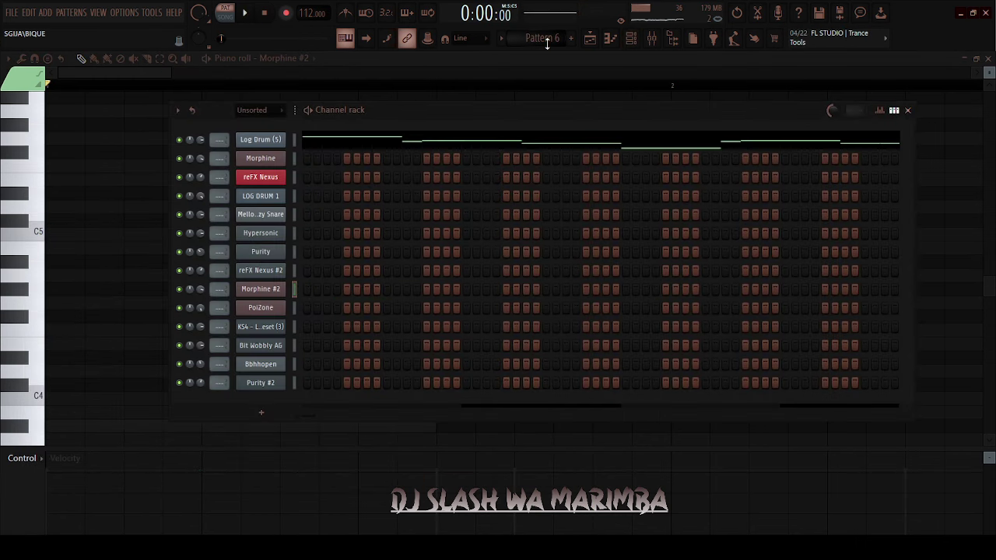
pyautogui.click(359, 141)
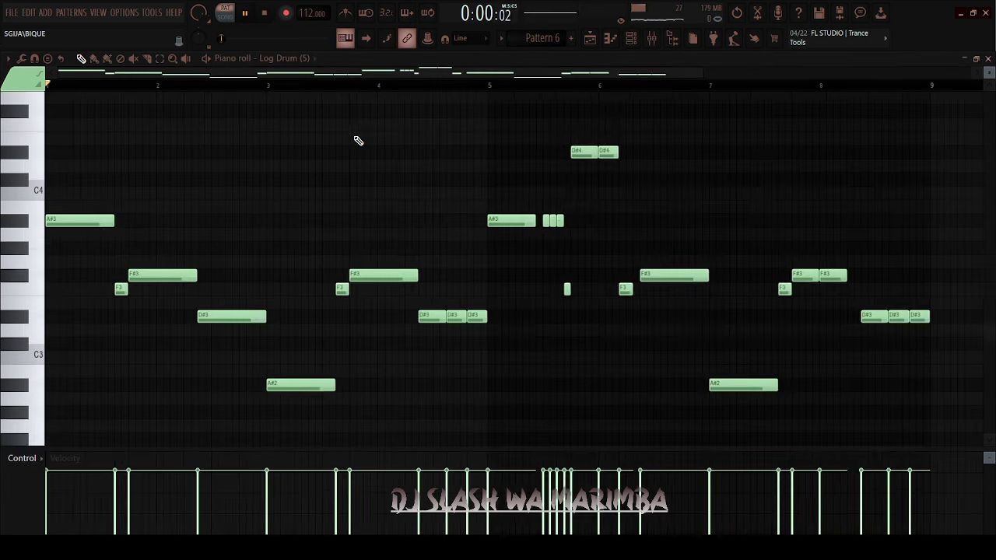
pyautogui.press('space')
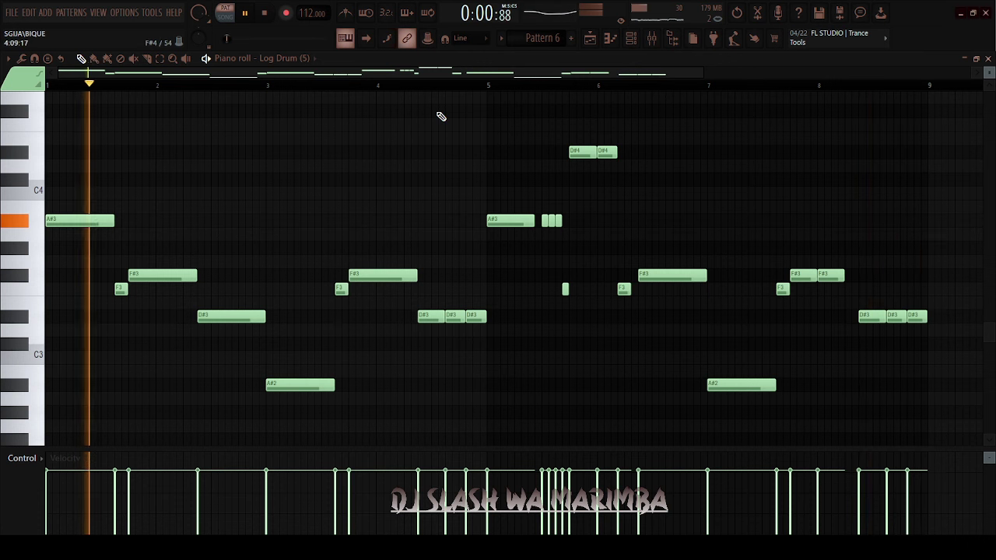
pyautogui.click(283, 60)
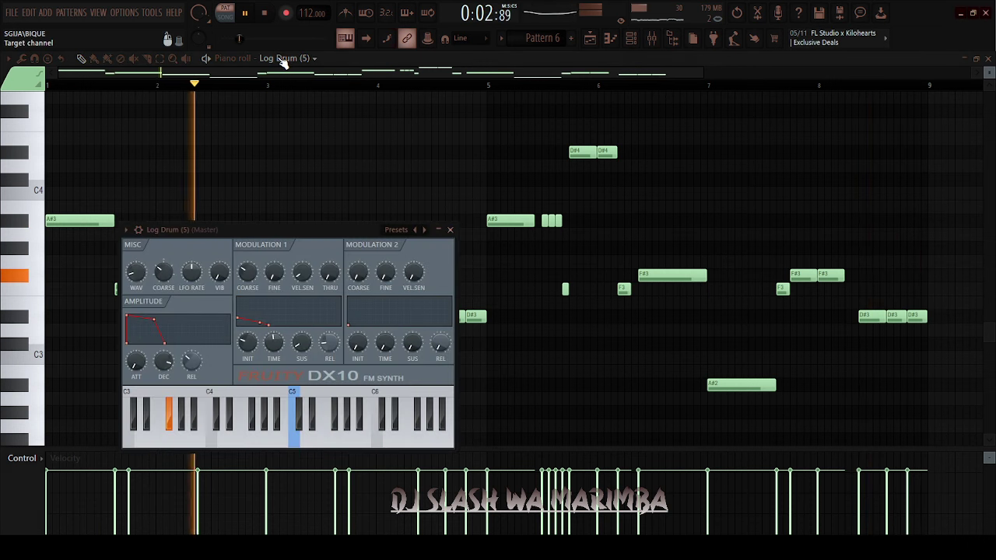
pyautogui.click(451, 231)
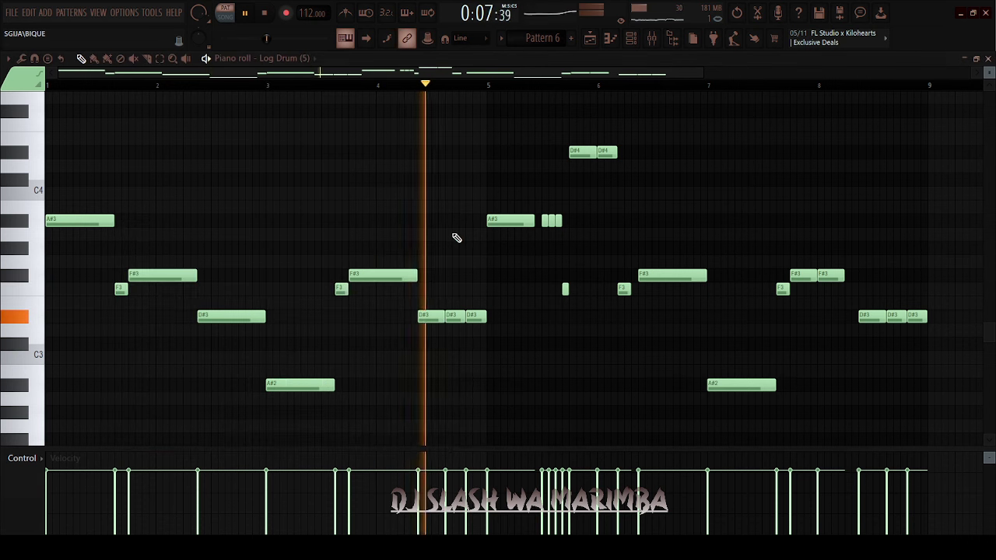
# Switch to Pattern 7, play its Bit Wobbly AG notes from bar 5, and inspect the Bit Wobbly AG synth's settings
pyautogui.click(634, 40)
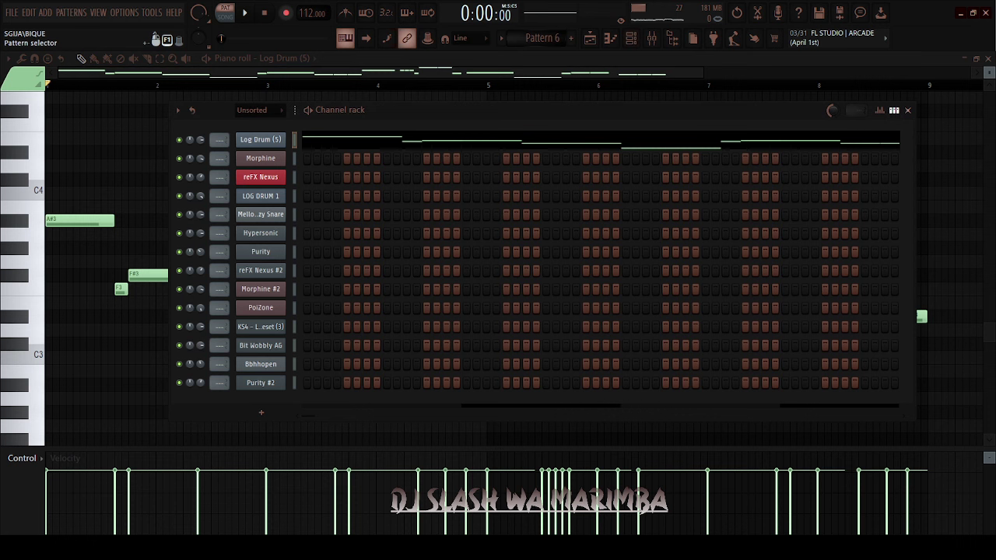
pyautogui.scroll(-1, 543, 38)
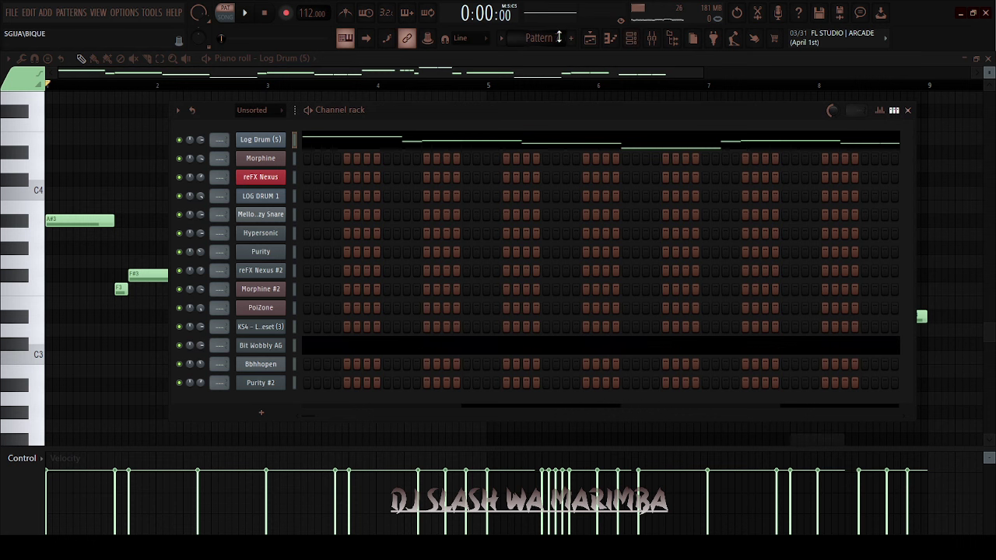
pyautogui.click(456, 352)
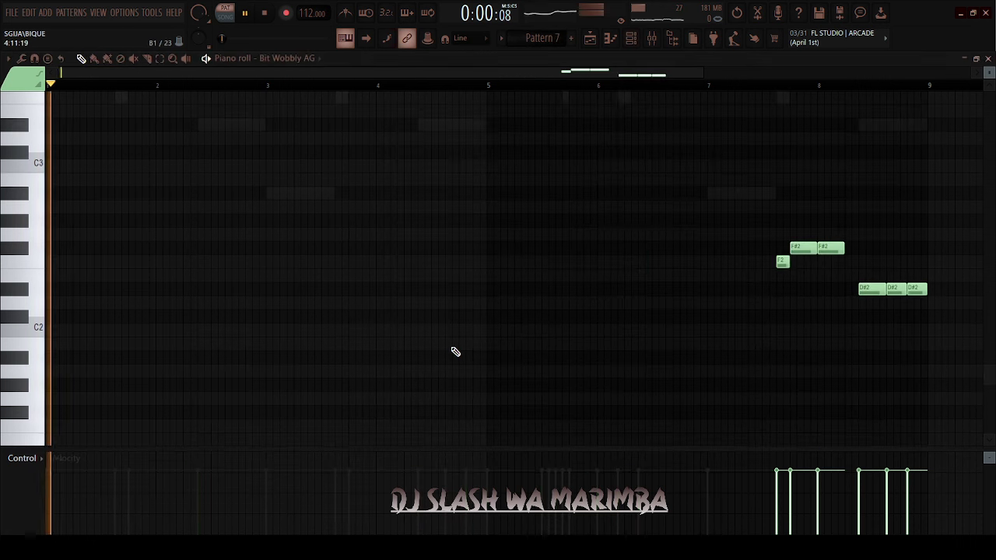
pyautogui.press('space')
pyautogui.click(499, 84)
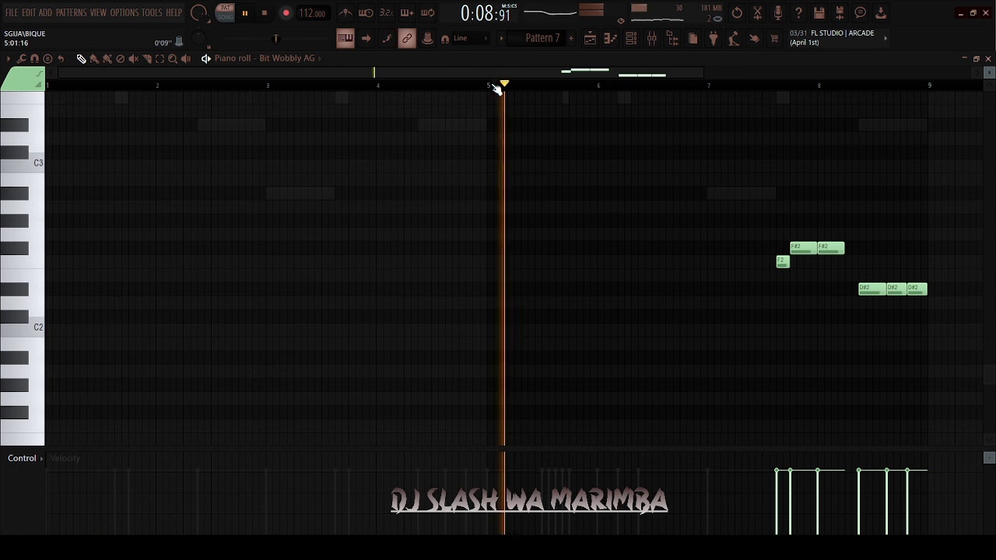
pyautogui.scroll(3, 529, 143)
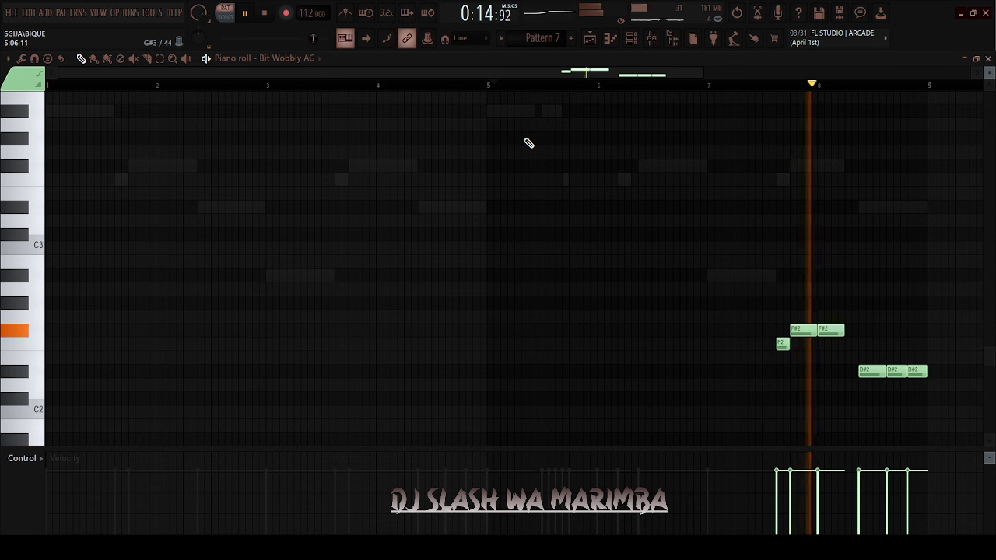
pyautogui.click(318, 65)
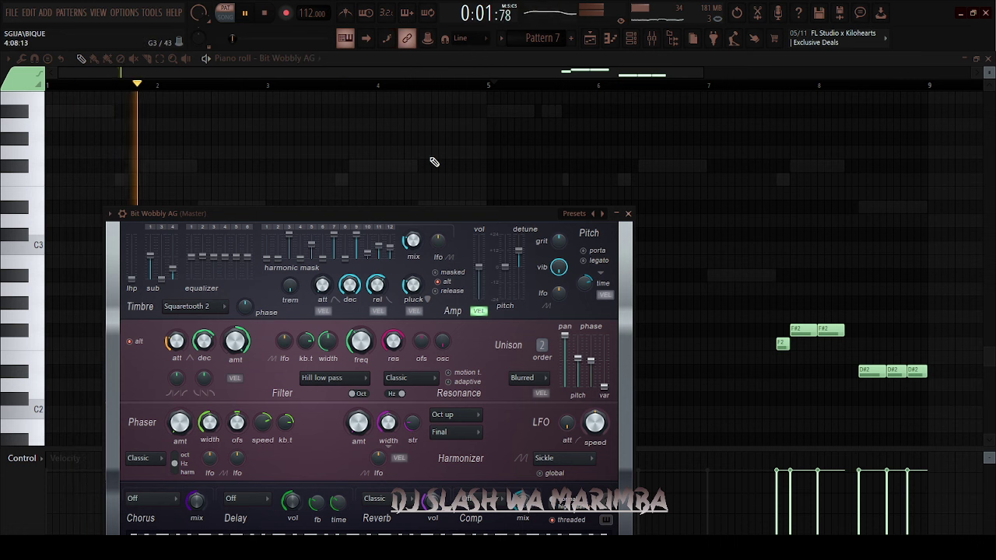
pyautogui.click(628, 213)
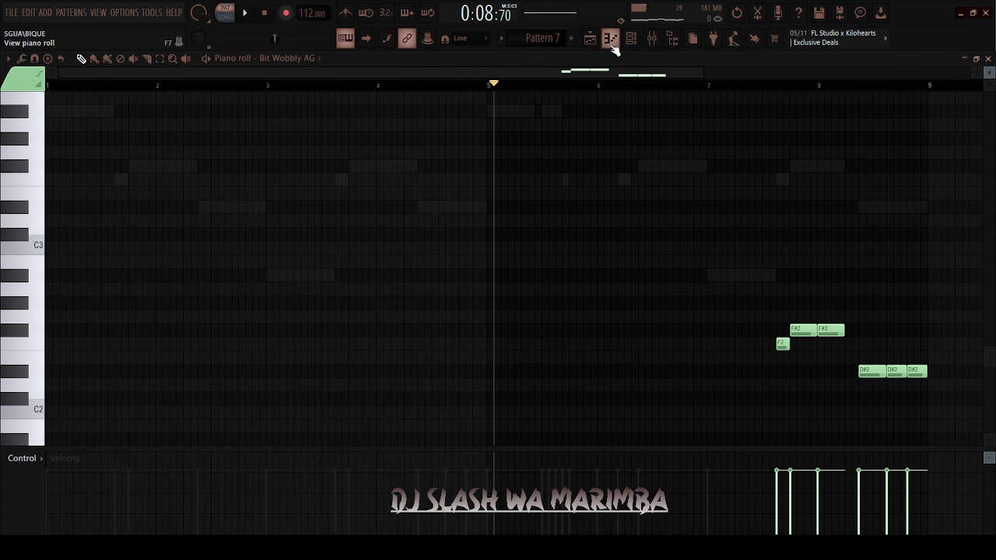
# Switch to Pattern 8 and play its Bit Wobbly AG notes in the piano roll from bar 3
pyautogui.click(632, 42)
pyautogui.moveTo(554, 39); pyautogui.dragTo(554, 35)
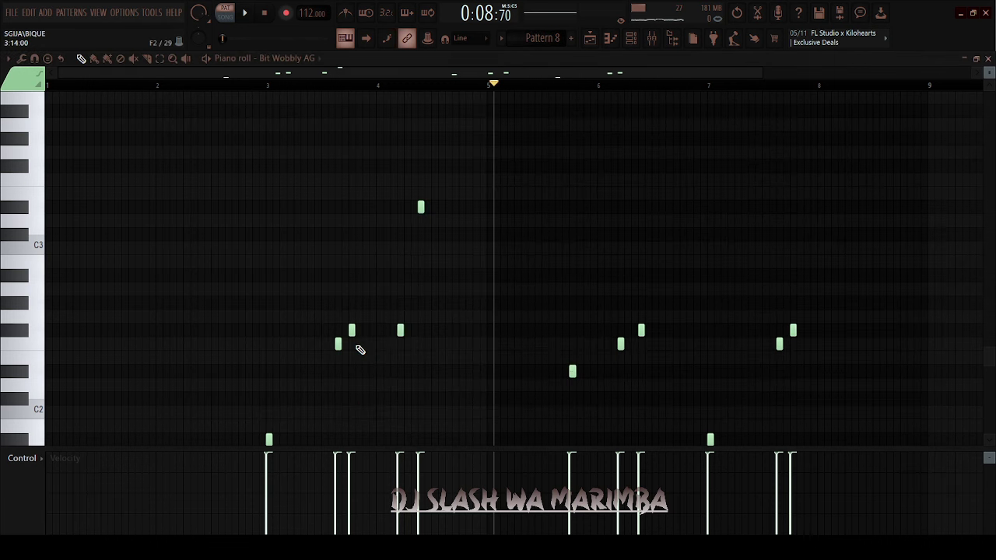
pyautogui.click(269, 87)
pyautogui.press('space')
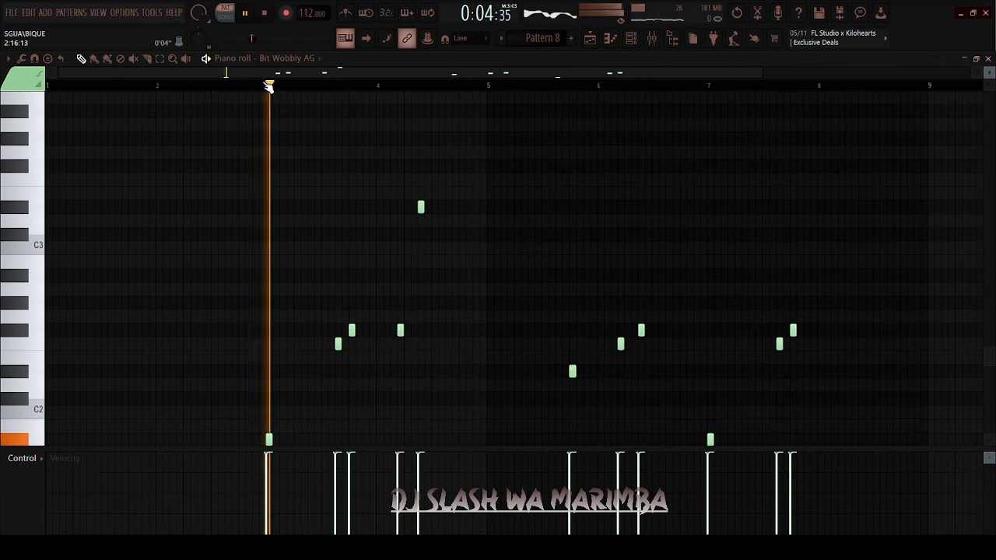
pyautogui.scroll(-1, 268, 87)
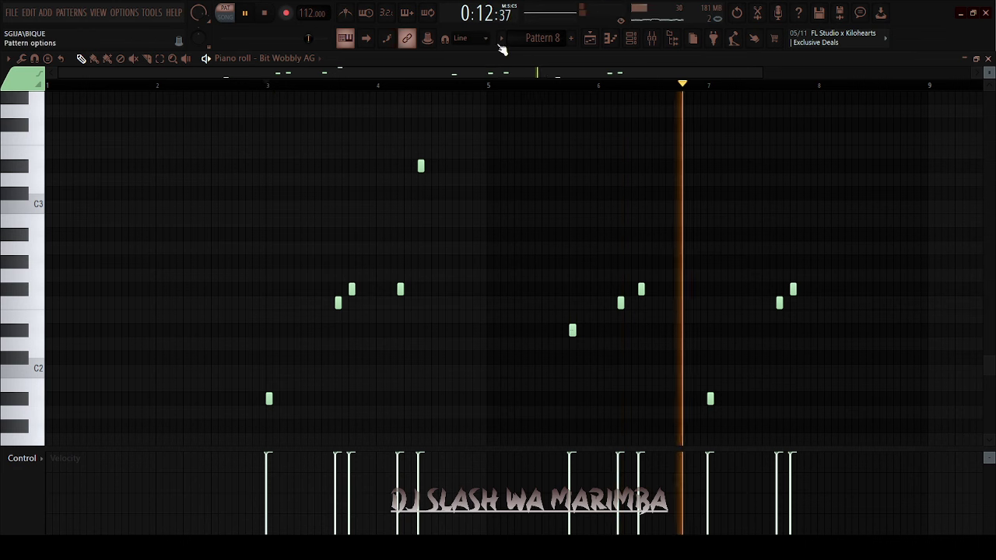
pyautogui.click(630, 38)
pyautogui.click(631, 39)
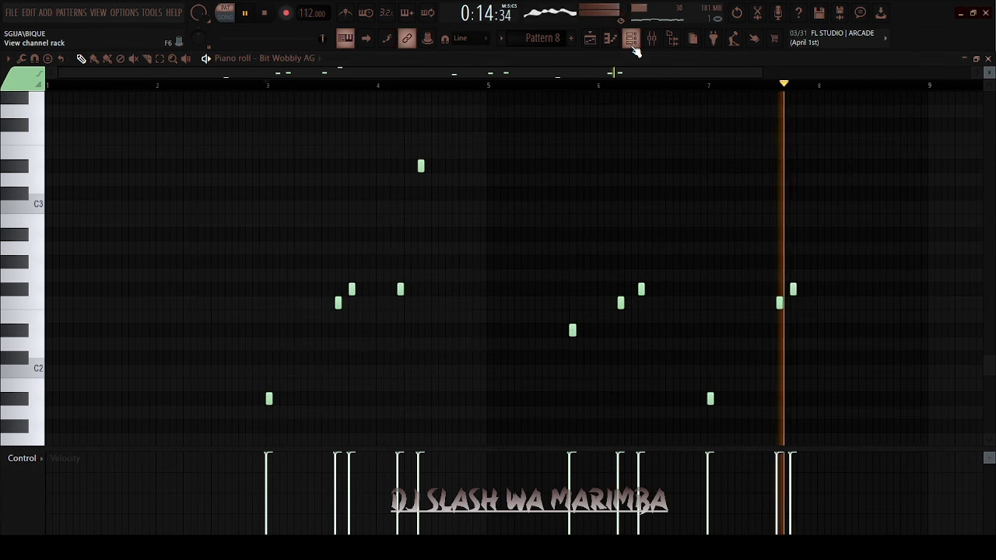
pyautogui.scroll(-1, 635, 52)
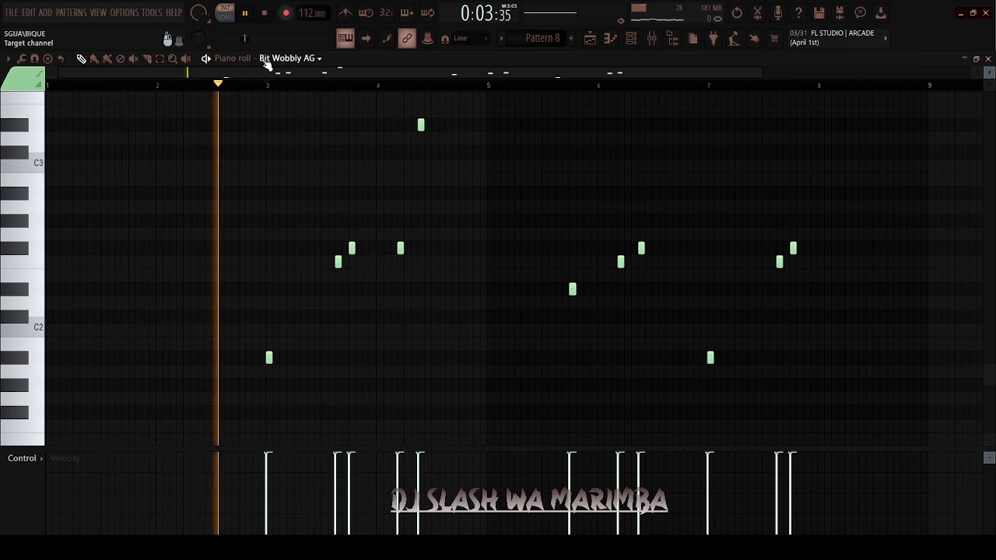
pyautogui.press('space')
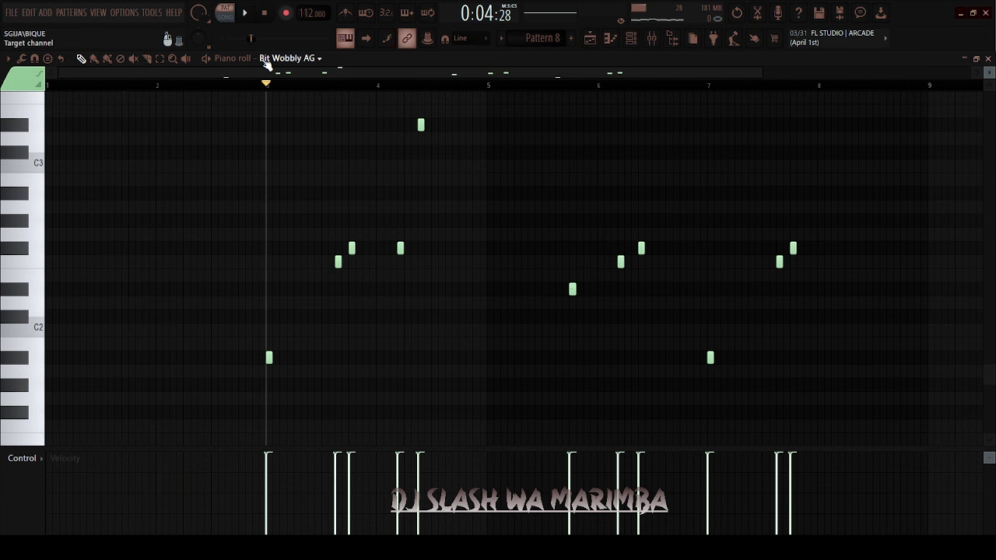
# Switch to Pattern 9, play its Bbhhopen steps in the channel rack, and inspect the Bbhhopen sample's settings
pyautogui.click(630, 39)
pyautogui.scroll(-1, 542, 38)
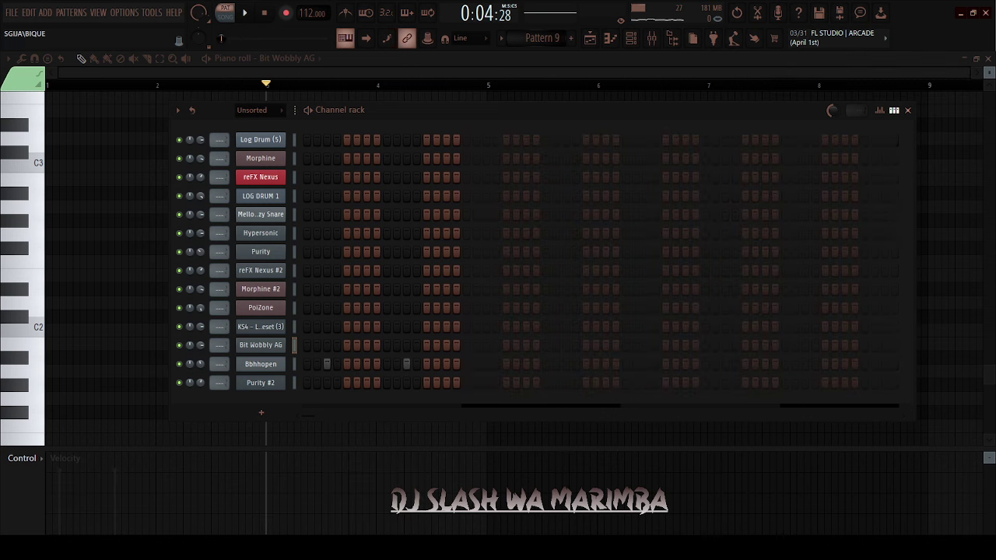
pyautogui.press('space')
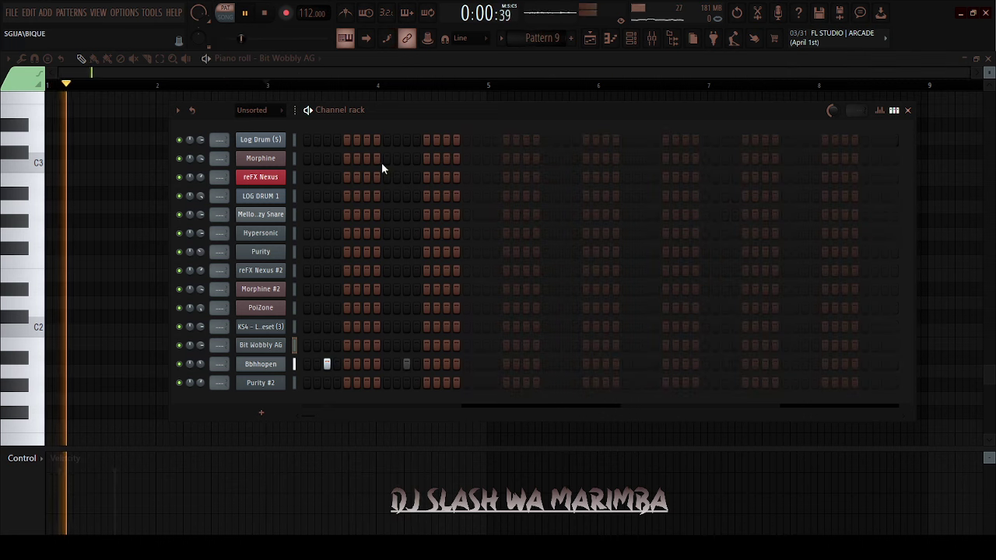
pyautogui.click(272, 365)
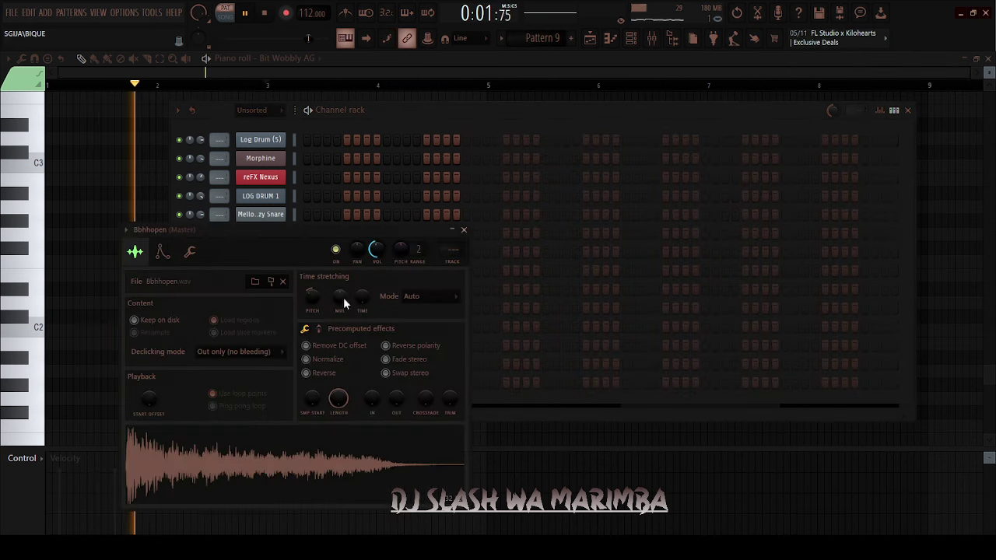
pyautogui.click(464, 231)
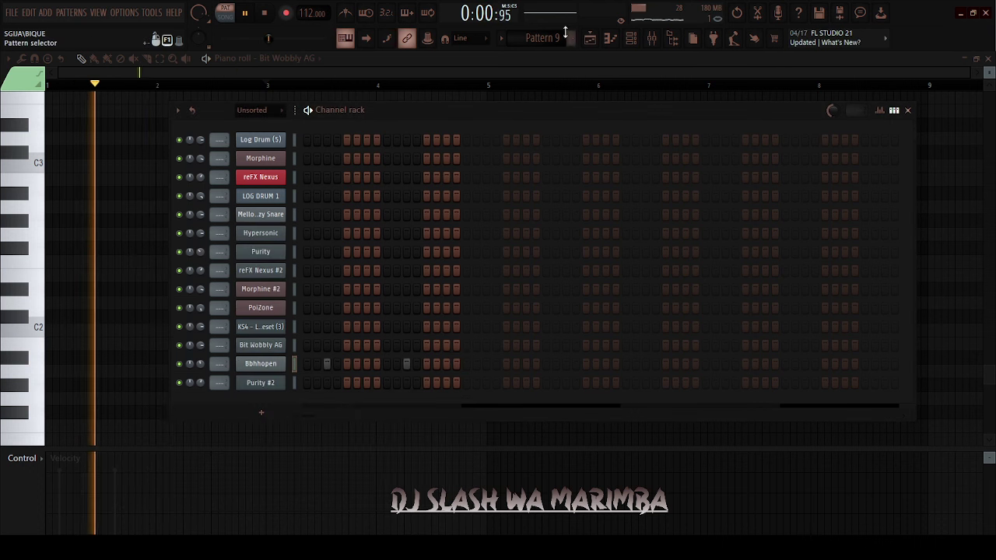
# Switch to Pattern 10 and shorten the first A#4 note of Purity #2 to 0:04:00, matching the D#5 note above it
pyautogui.moveTo(542, 38); pyautogui.dragTo(542, 31)
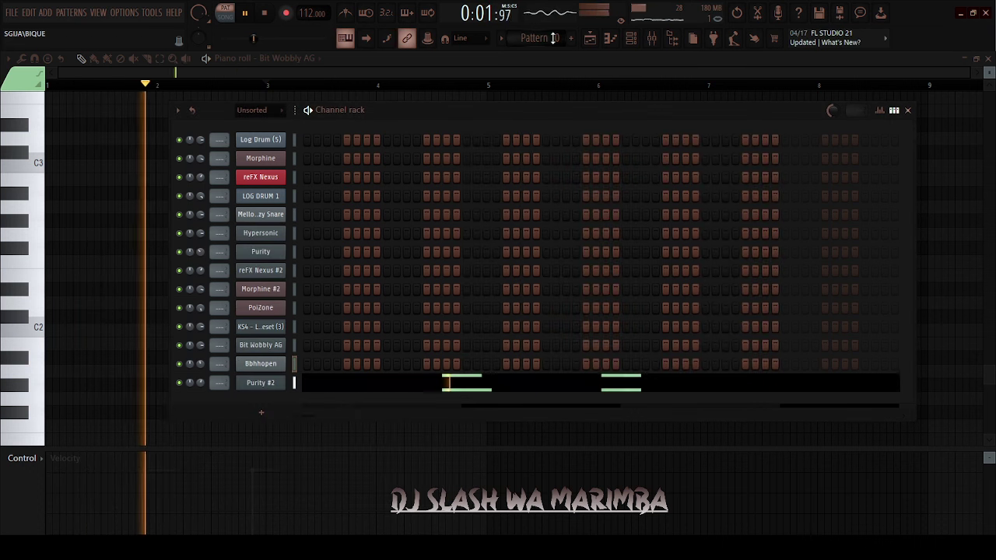
pyautogui.click(358, 386)
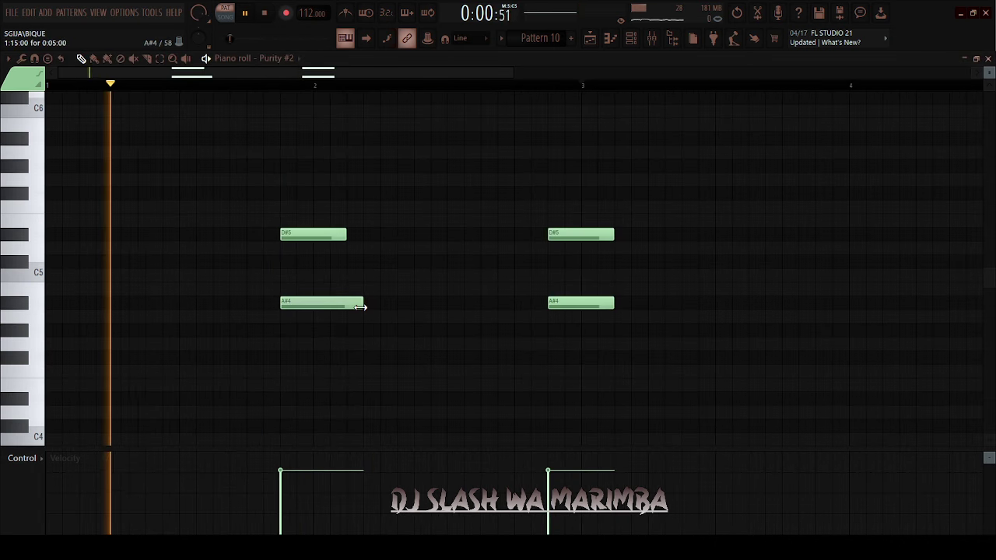
pyautogui.moveTo(362, 302); pyautogui.dragTo(353, 310)
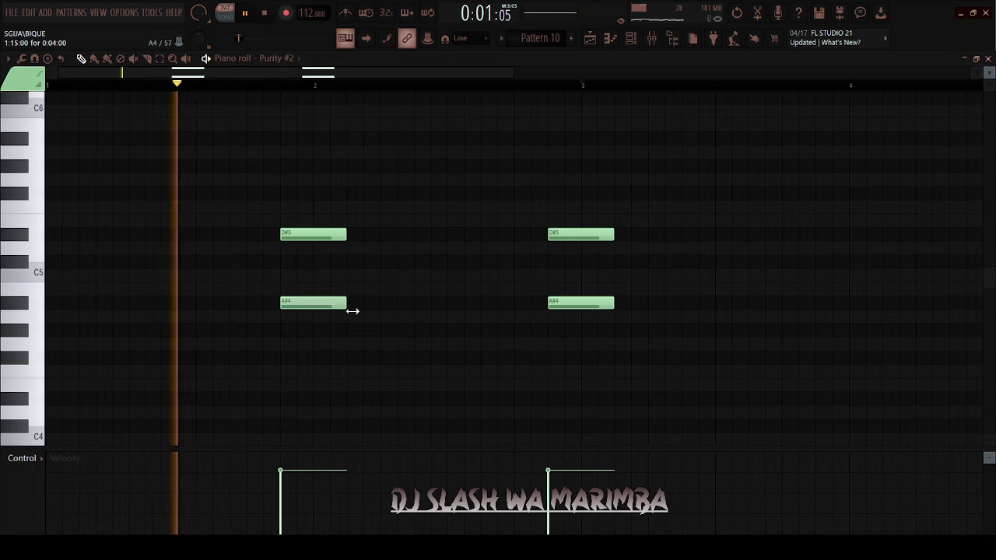
# Inspect the Purity #2 synth's selected preset while Pattern 10 plays, and return to the channel rack
pyautogui.rightClick(297, 66)
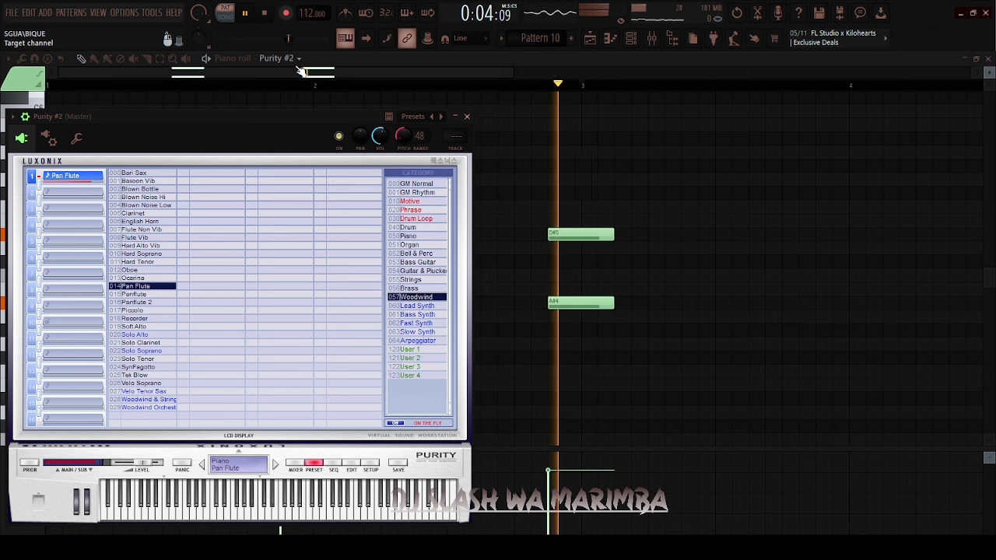
pyautogui.click(466, 117)
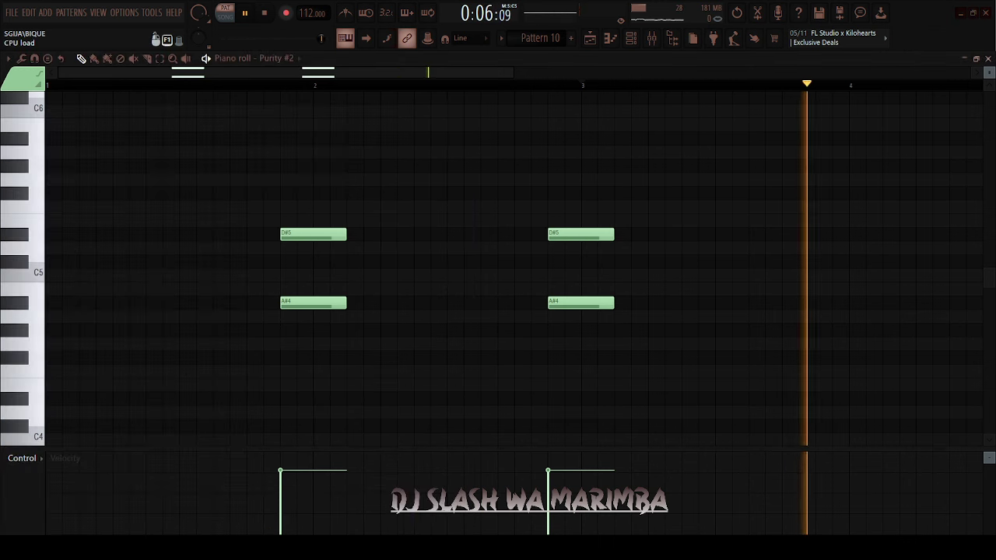
pyautogui.click(632, 39)
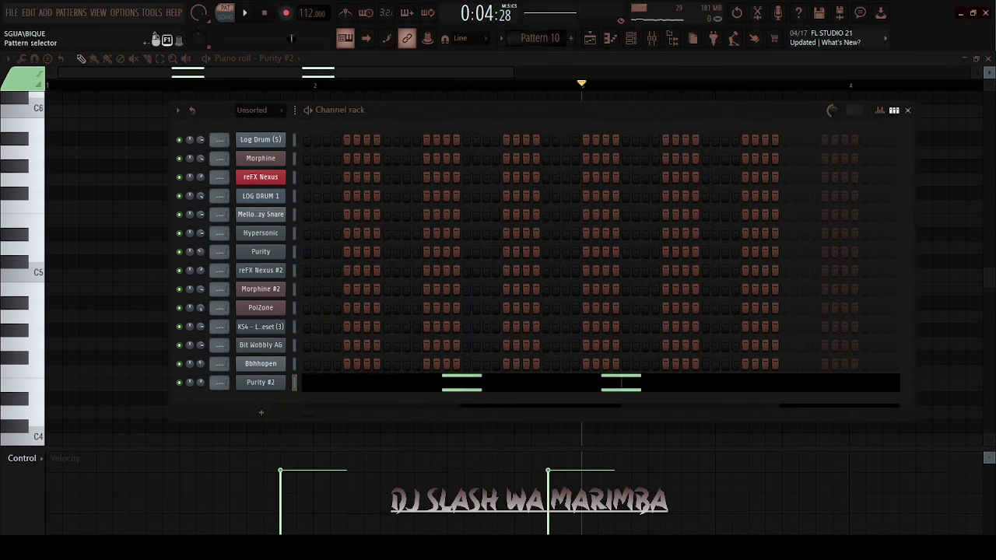
# Switch to Pattern 11, show the playlist, and play the full arrangement in song mode through to its end
pyautogui.moveTo(552, 41); pyautogui.dragTo(552, 34)
pyautogui.click(588, 39)
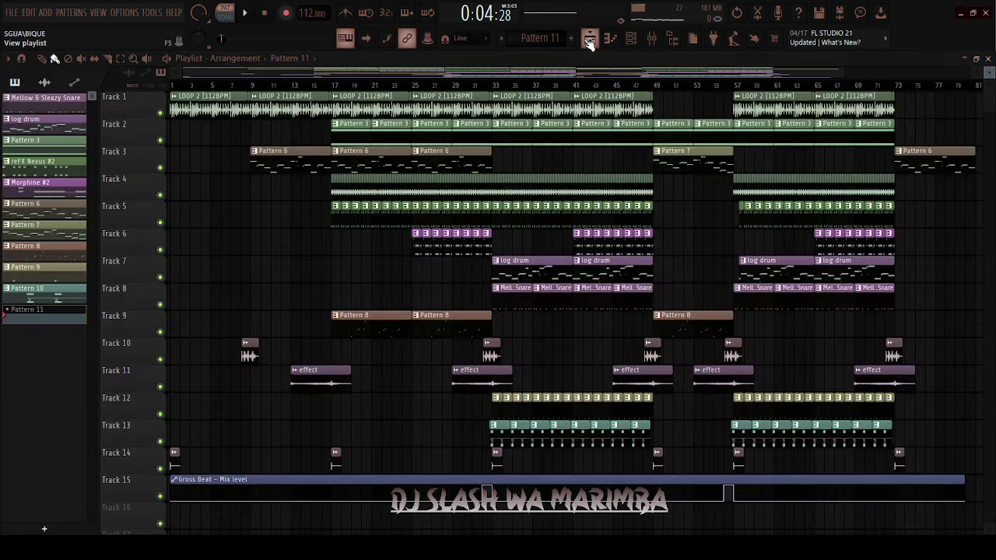
pyautogui.click(225, 14)
pyautogui.press('space')
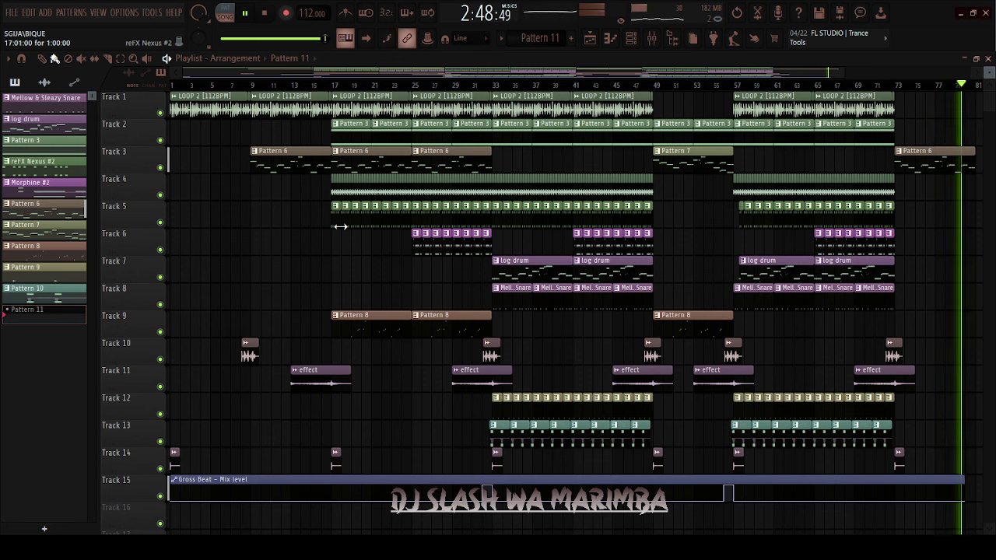
pyautogui.press('space')
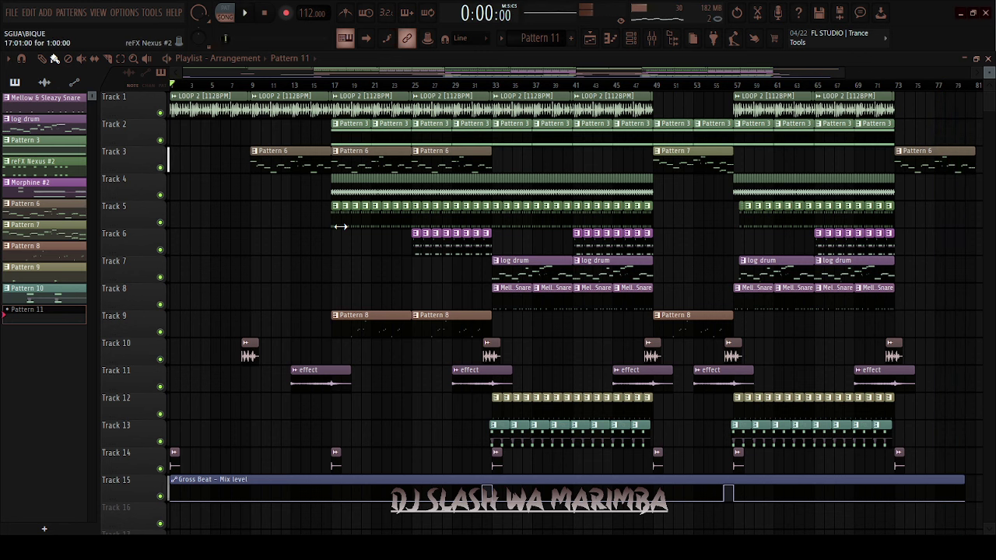
# Inspect the sample settings of the bique 2 clip on Track 10 and the Shaker 10 clip on Track 4
pyautogui.doubleClick(251, 356)
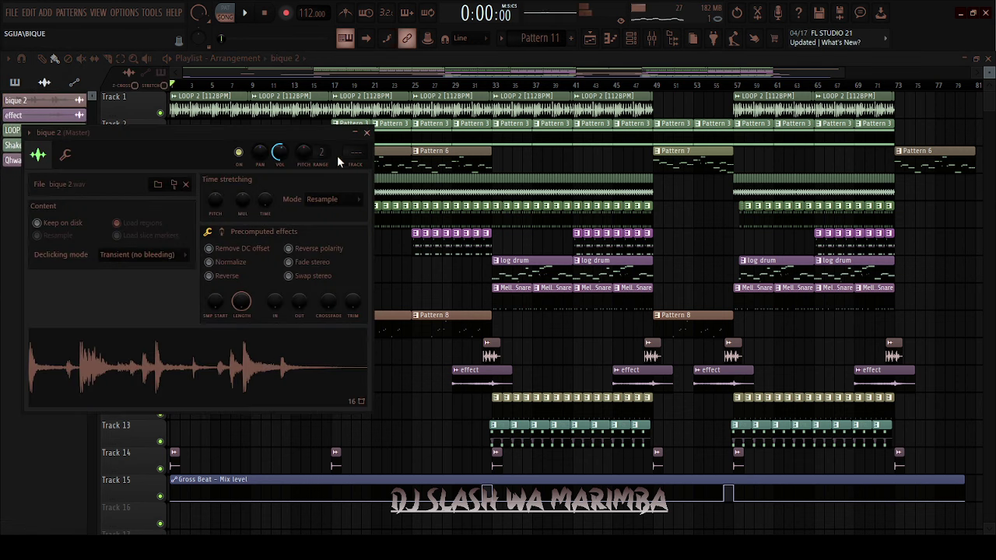
pyautogui.click(367, 135)
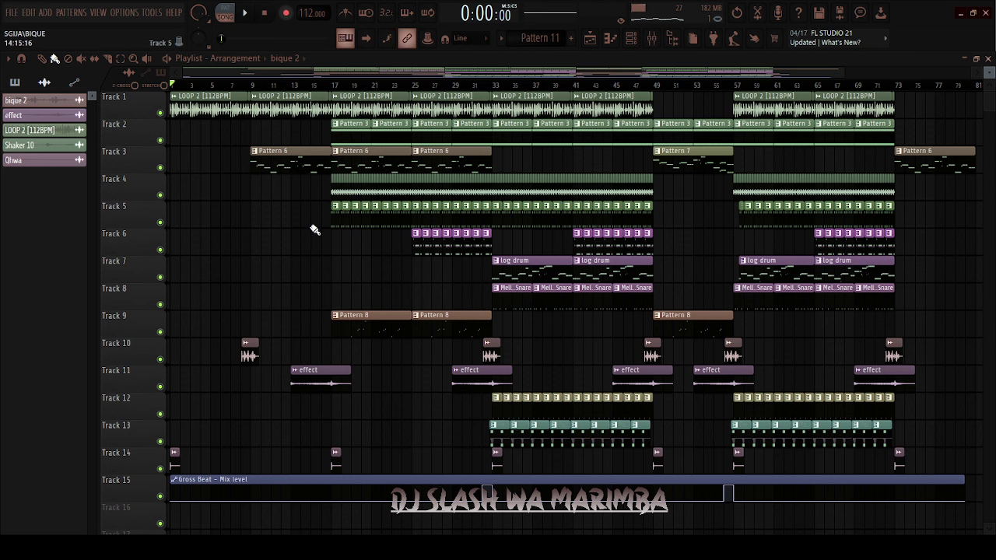
pyautogui.doubleClick(344, 188)
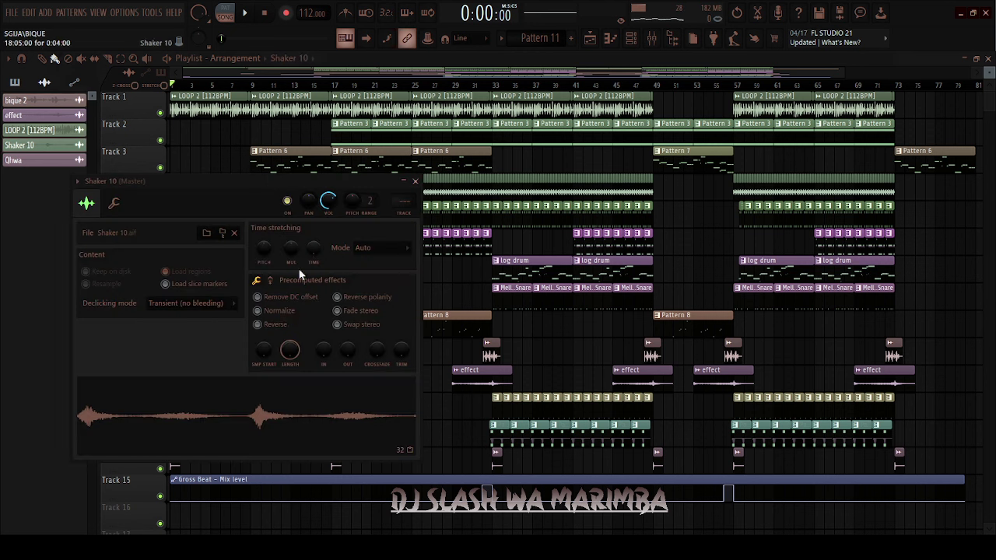
pyautogui.click(417, 183)
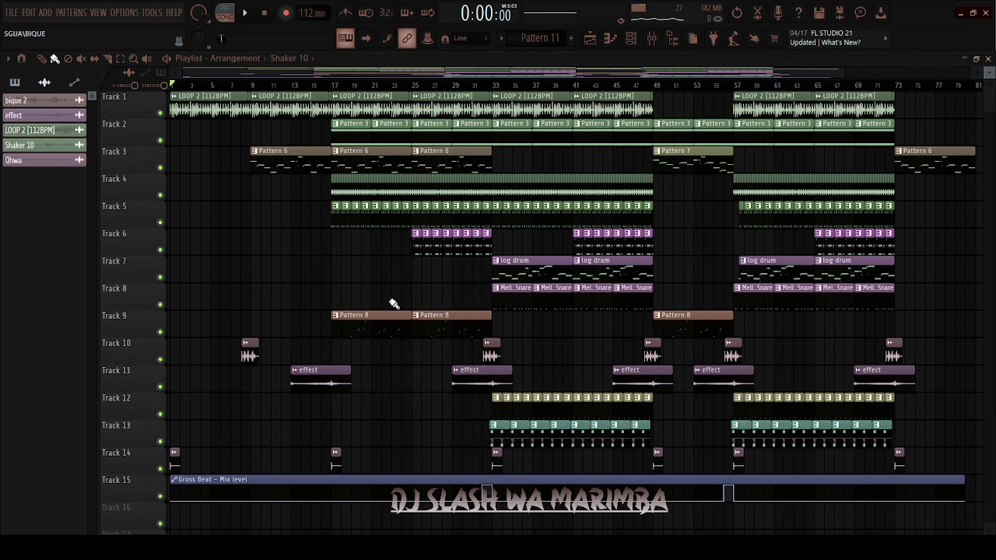
# Inspect the sample settings of the effect clip on Track 11 and the Qhwa clip on Track 14
pyautogui.doubleClick(342, 378)
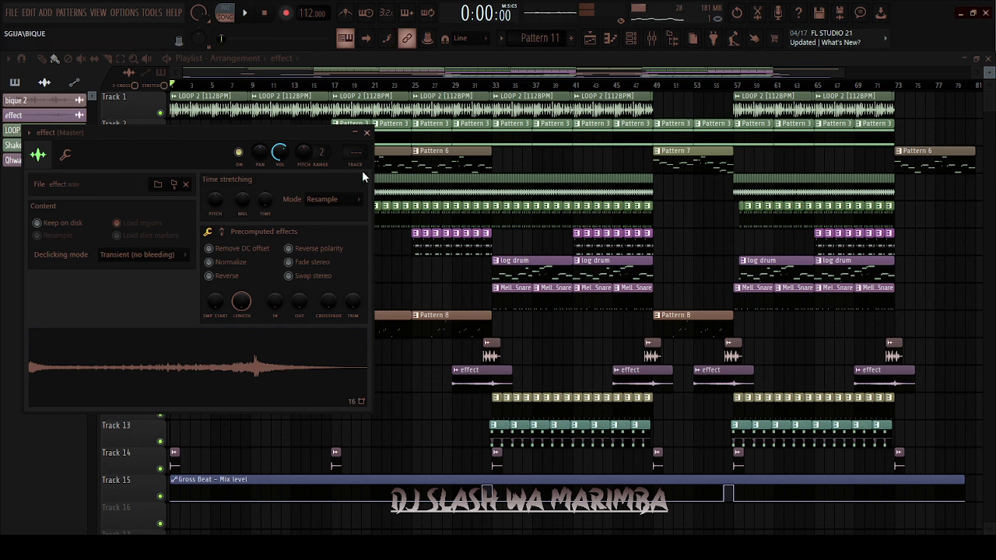
pyautogui.click(368, 133)
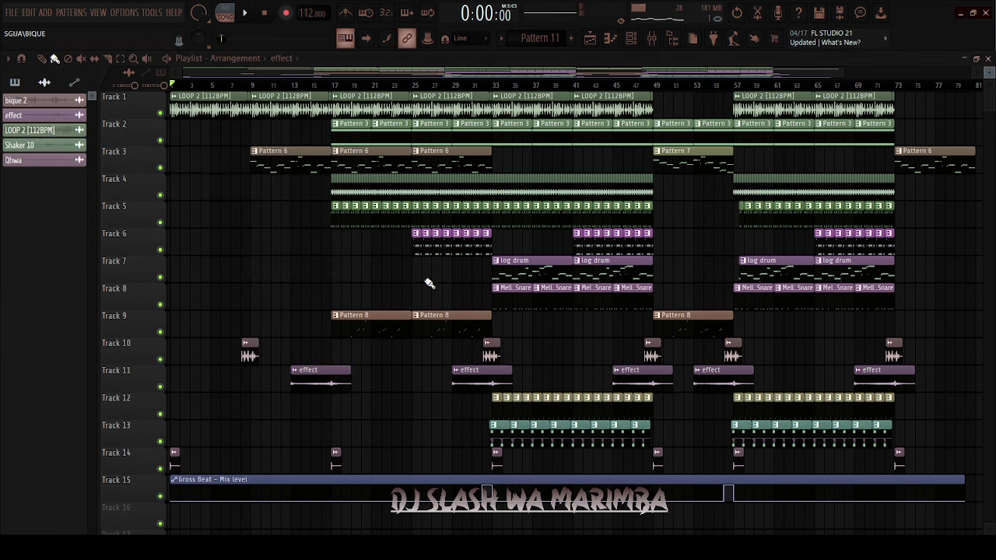
pyautogui.doubleClick(335, 461)
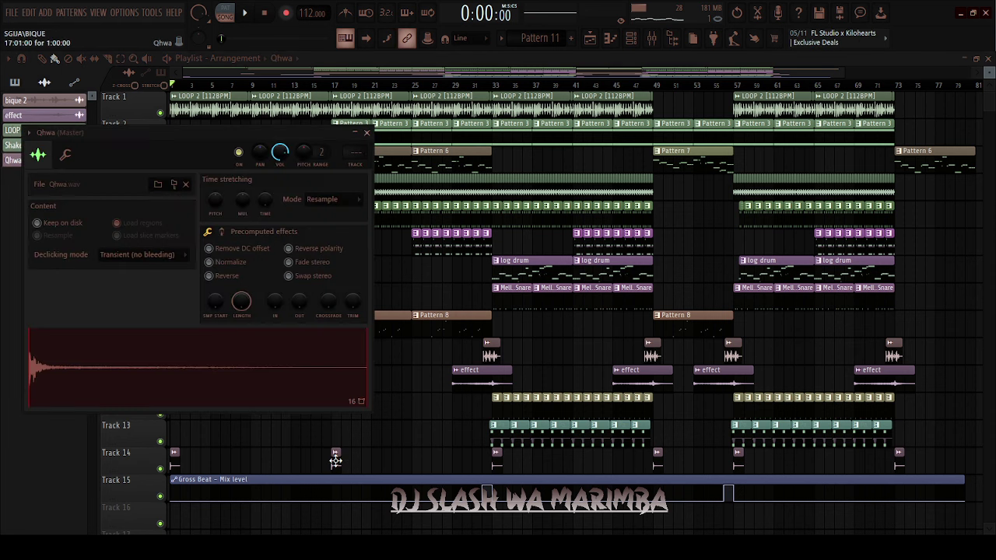